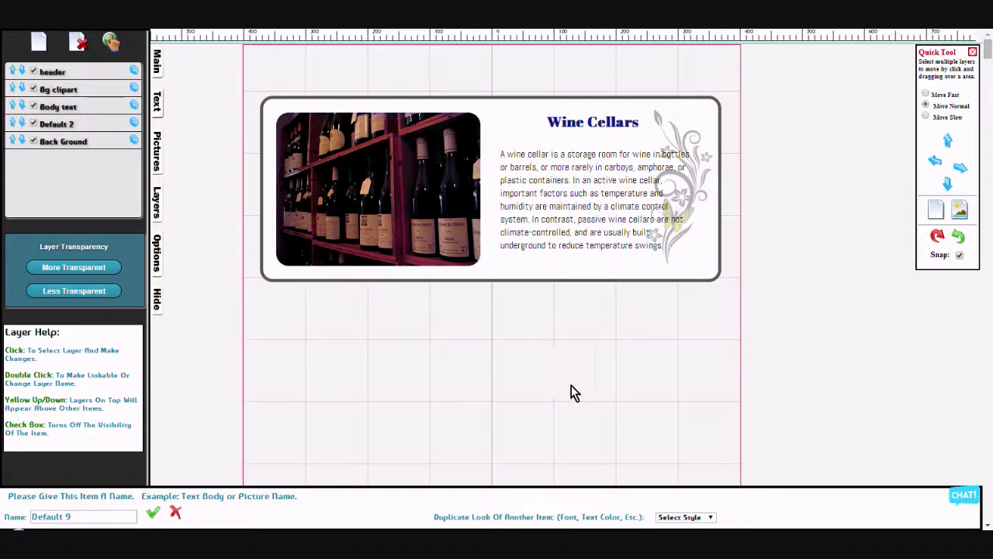
# Add a new text box below the first Wine Cellars box and name it 'Backgournd 2'.
pyautogui.click(296, 167)
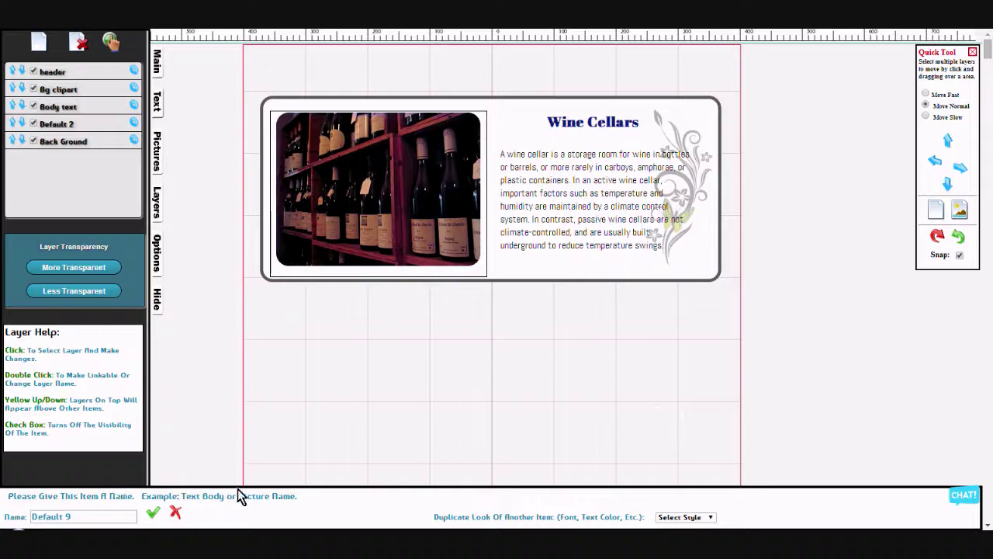
pyautogui.click(171, 512)
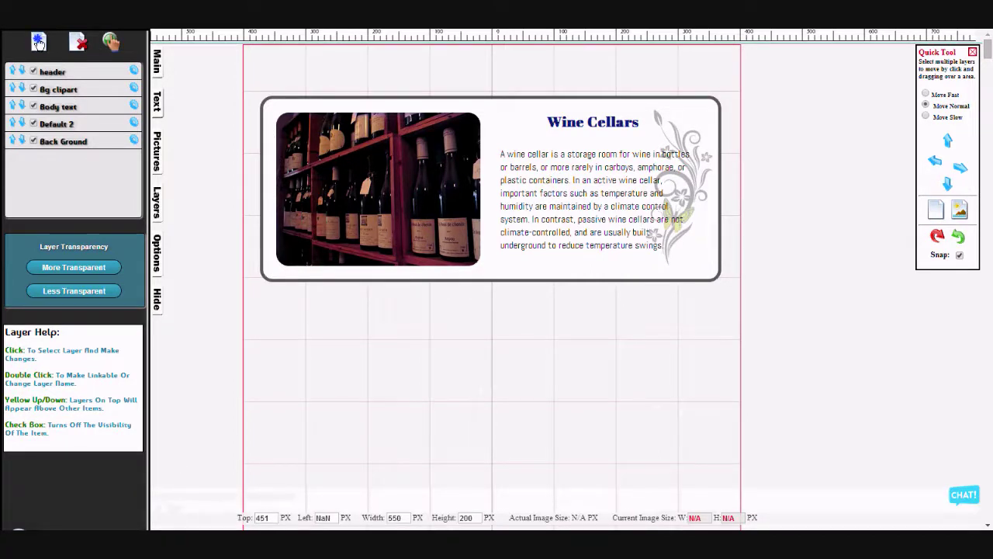
pyautogui.click(39, 43)
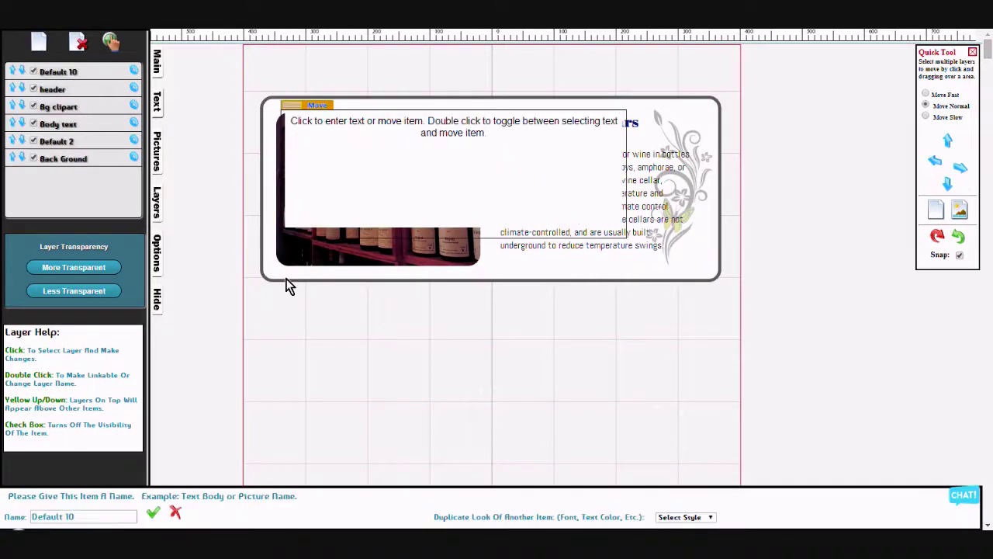
pyautogui.click(307, 103)
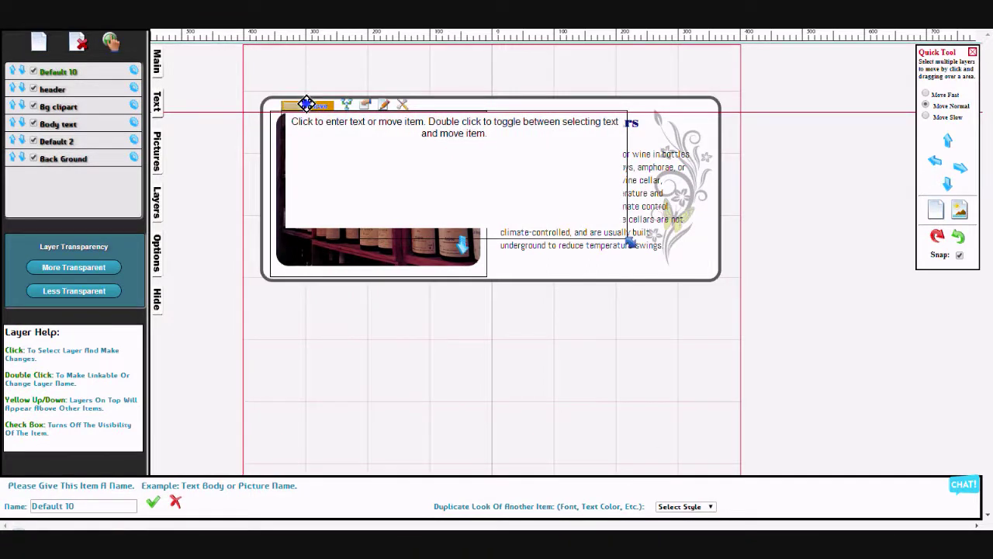
pyautogui.moveTo(307, 103)
pyautogui.mouseDown()
pyautogui.moveTo(296, 318)
pyautogui.moveTo(278, 306)
pyautogui.mouseUp()
pyautogui.click(92, 516)
pyautogui.write('Backgournd 2')
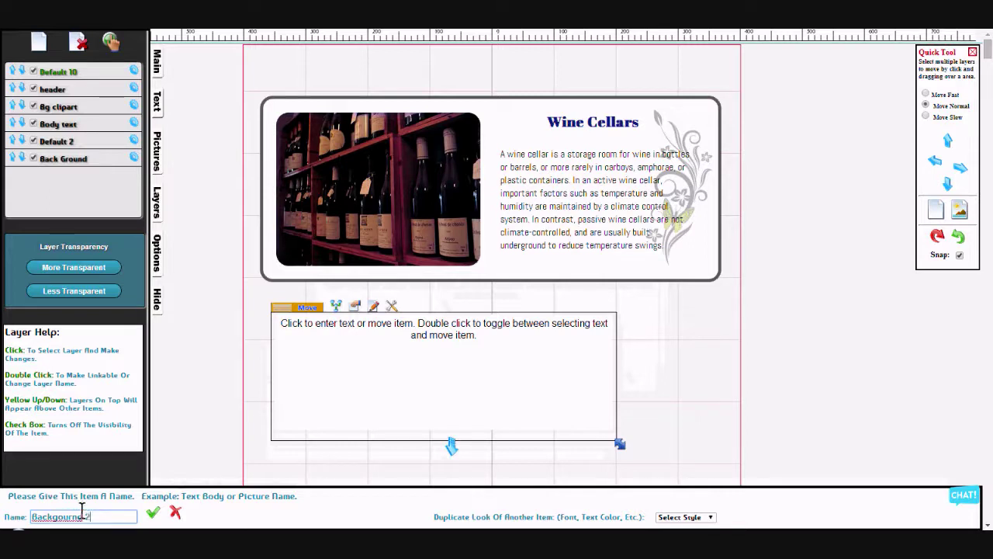
# Copy the Background look's rounded grey border onto the new box, enlarge it, and shift it left.
pyautogui.click(702, 520)
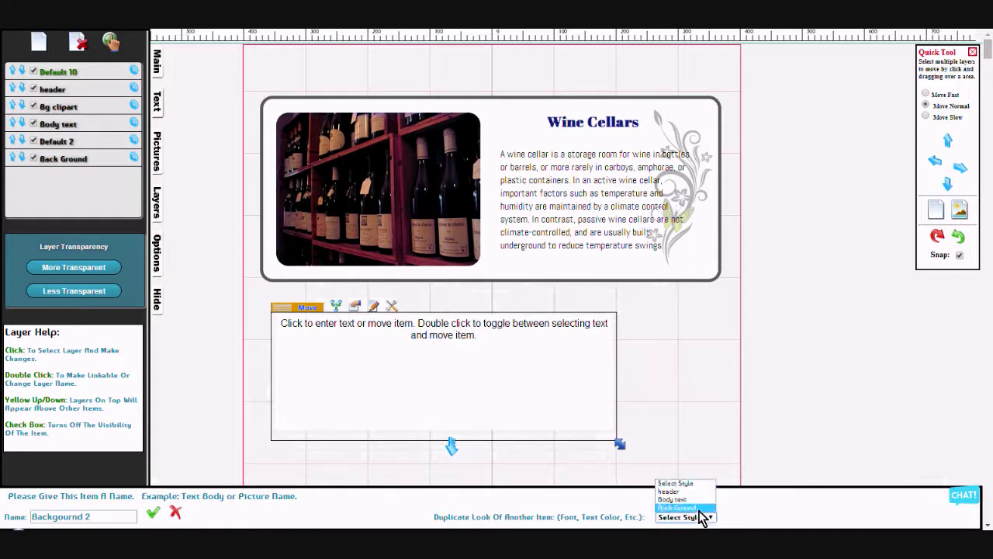
pyautogui.click(699, 508)
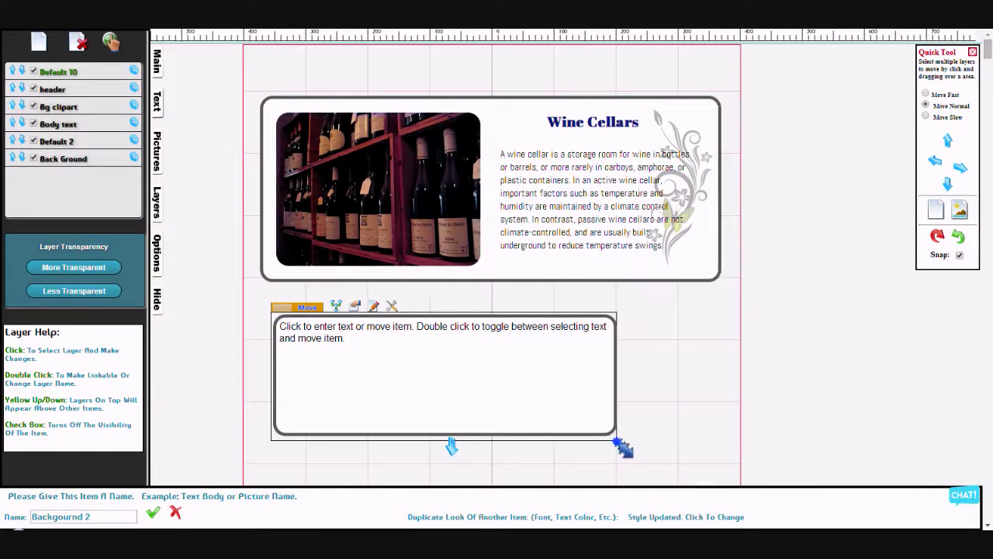
pyautogui.moveTo(623, 447); pyautogui.dragTo(714, 466)
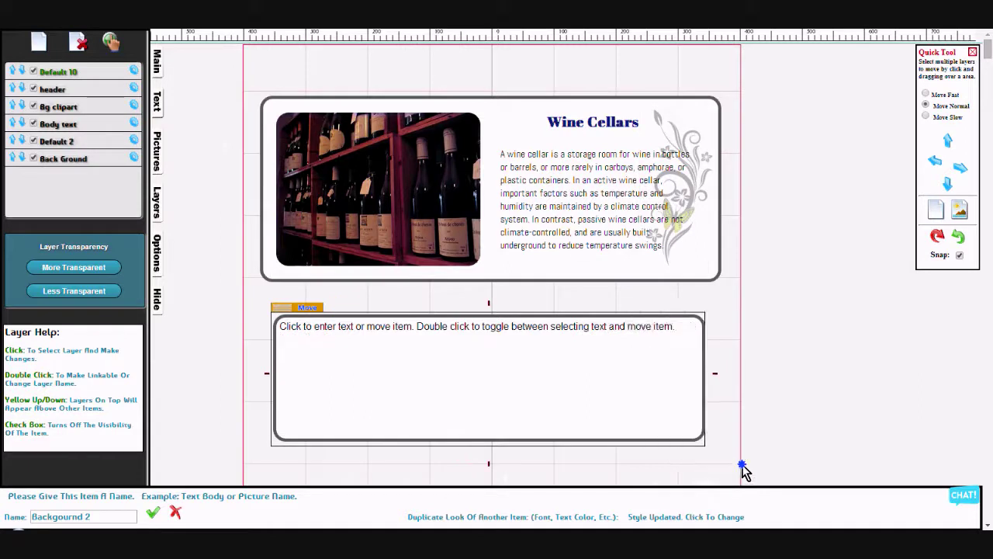
pyautogui.click(314, 343)
pyautogui.moveTo(303, 308); pyautogui.dragTo(285, 308)
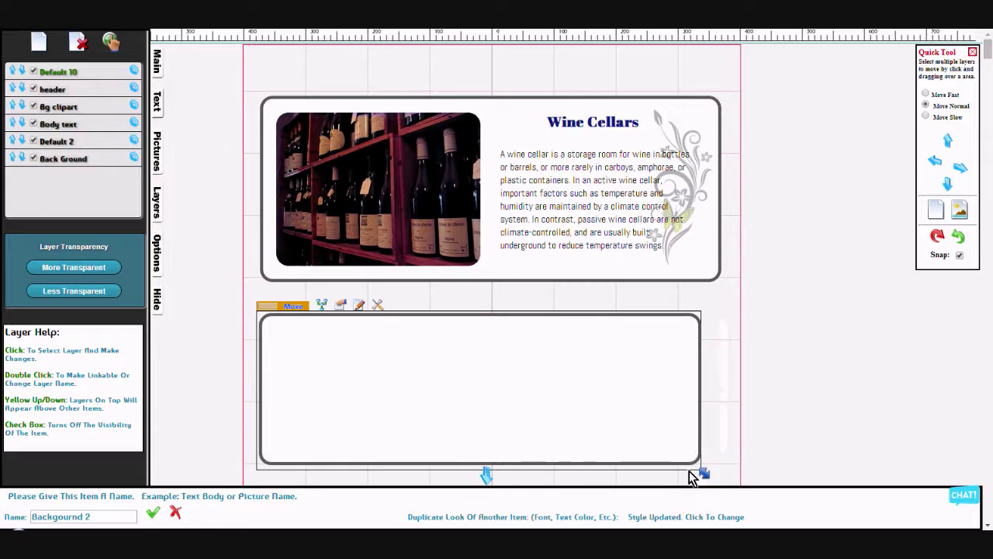
# Widen the bordered box to match the first box's width and nudge it into alignment.
pyautogui.moveTo(702, 473); pyautogui.dragTo(722, 495)
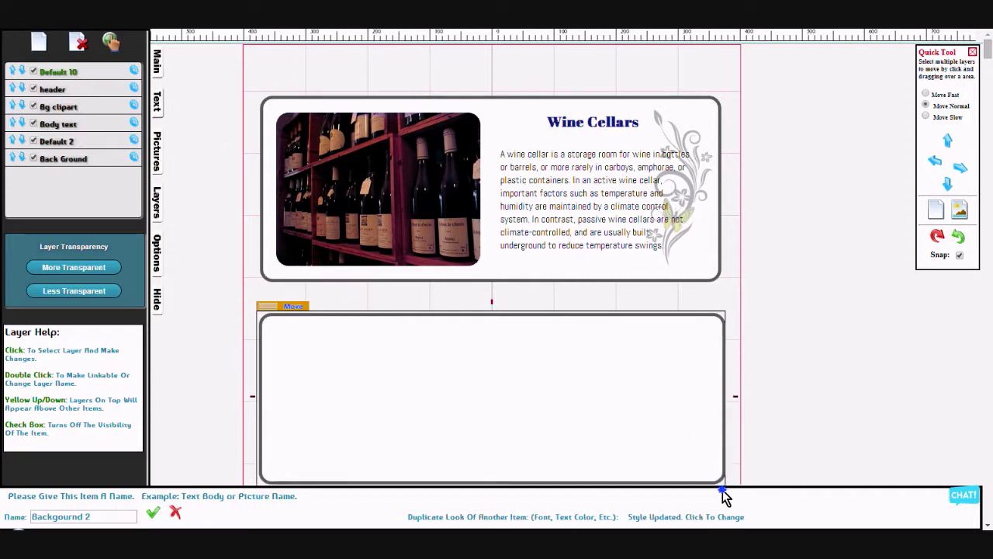
pyautogui.moveTo(722, 490); pyautogui.dragTo(724, 490)
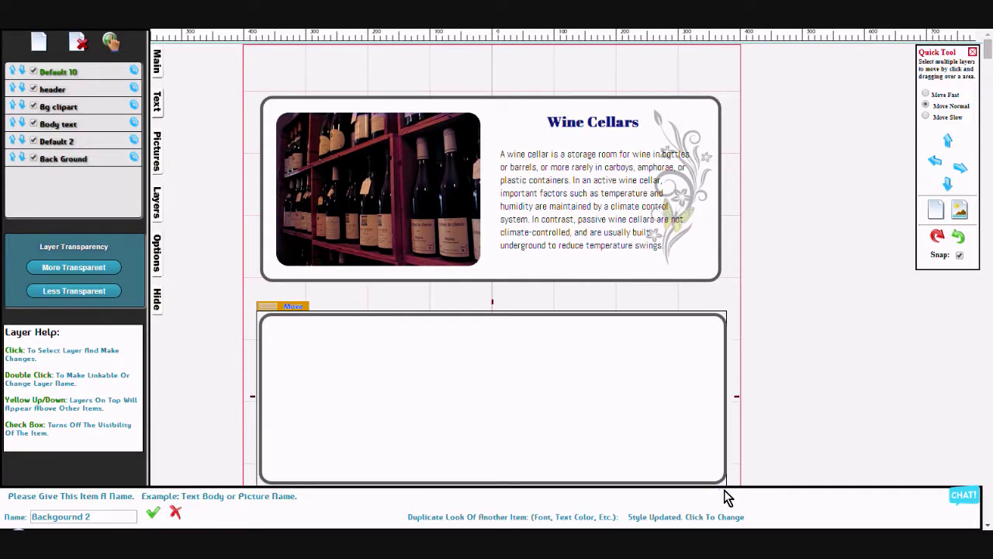
pyautogui.click(473, 400)
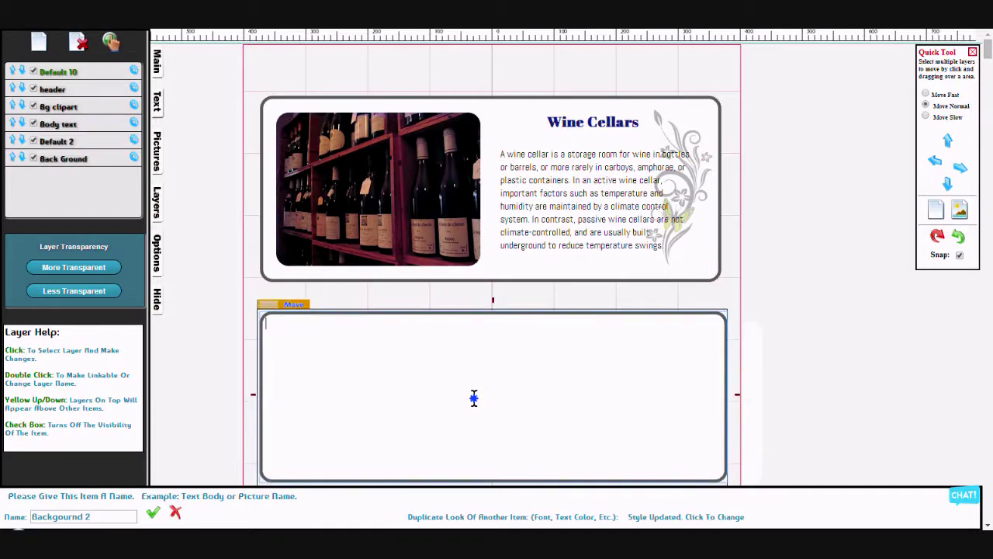
pyautogui.moveTo(474, 398); pyautogui.dragTo(473, 400)
pyautogui.scroll(-2, 771, 316)
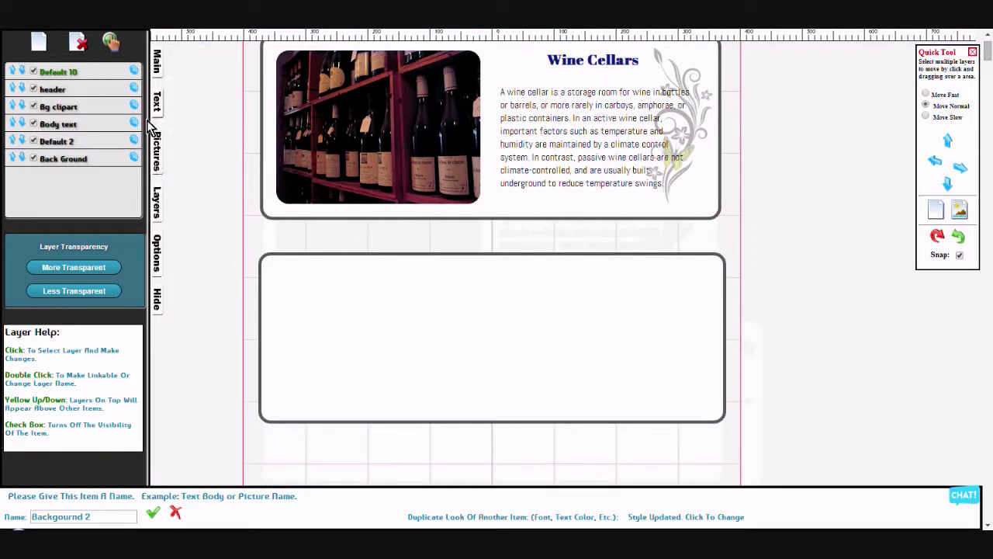
# Place the wine-cellar barrels photo from the Pictures library onto the page.
pyautogui.click(156, 165)
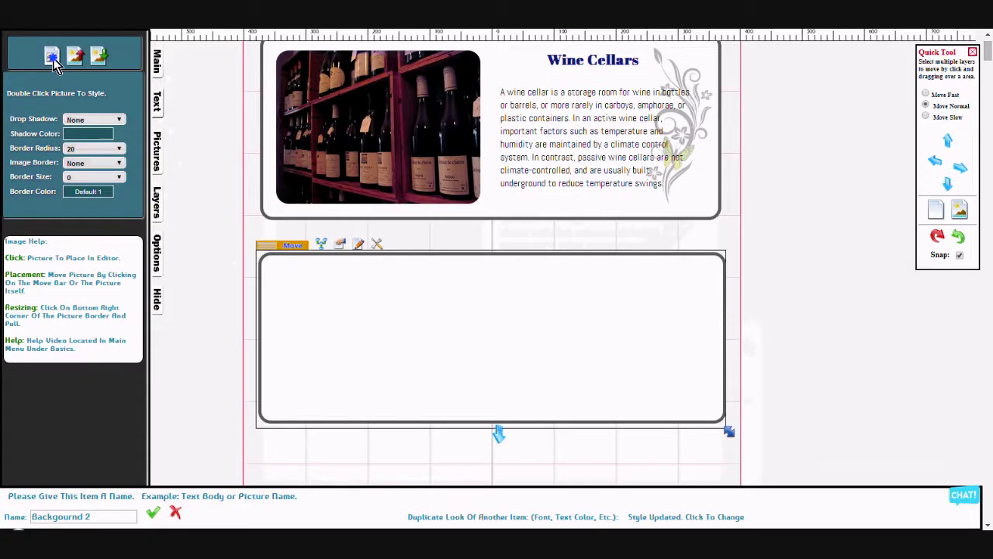
pyautogui.click(54, 62)
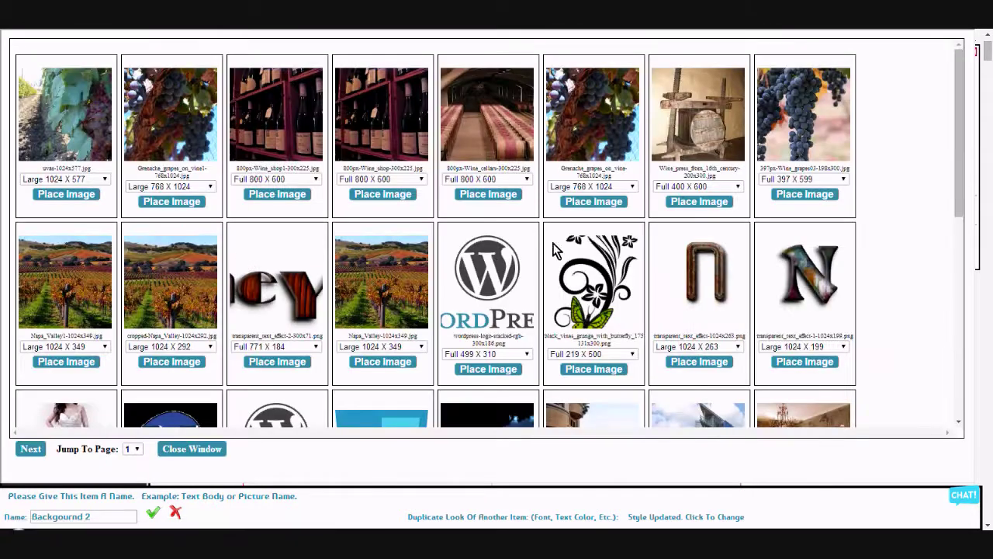
pyautogui.click(487, 195)
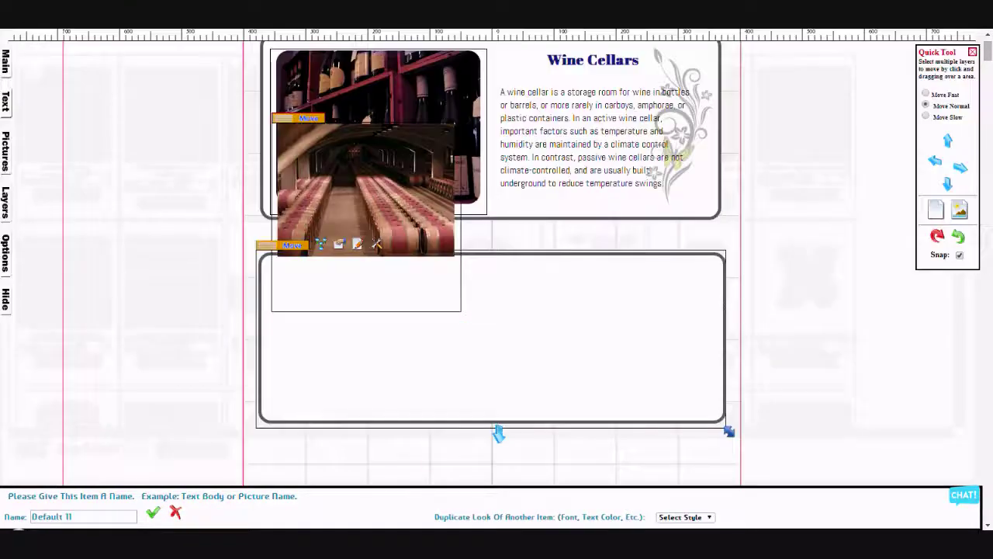
# Name the barrel photo 'Picture 2', copy the Default 2 rounded look, and move it into the lower box.
pyautogui.click(117, 516)
pyautogui.write('Picture 2')
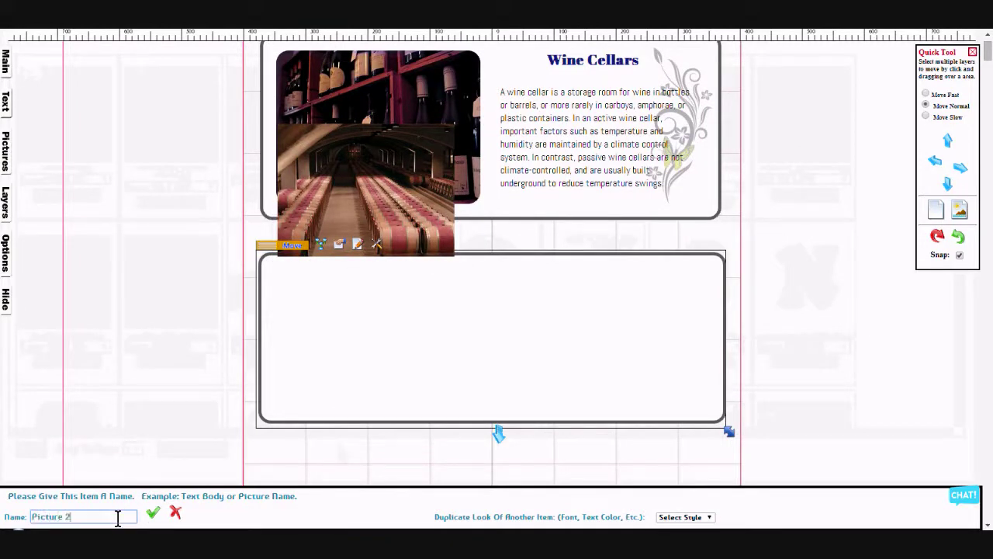
pyautogui.click(686, 517)
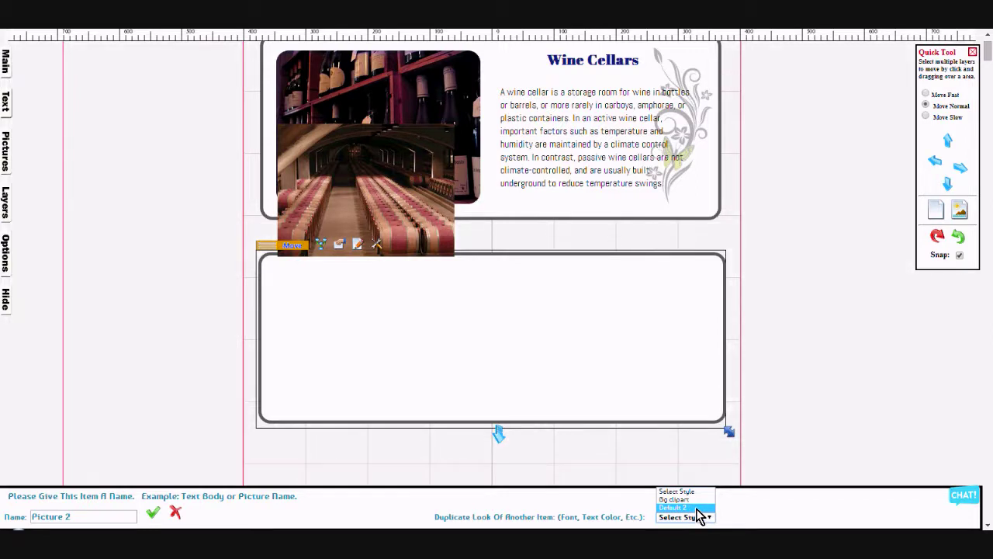
pyautogui.click(696, 508)
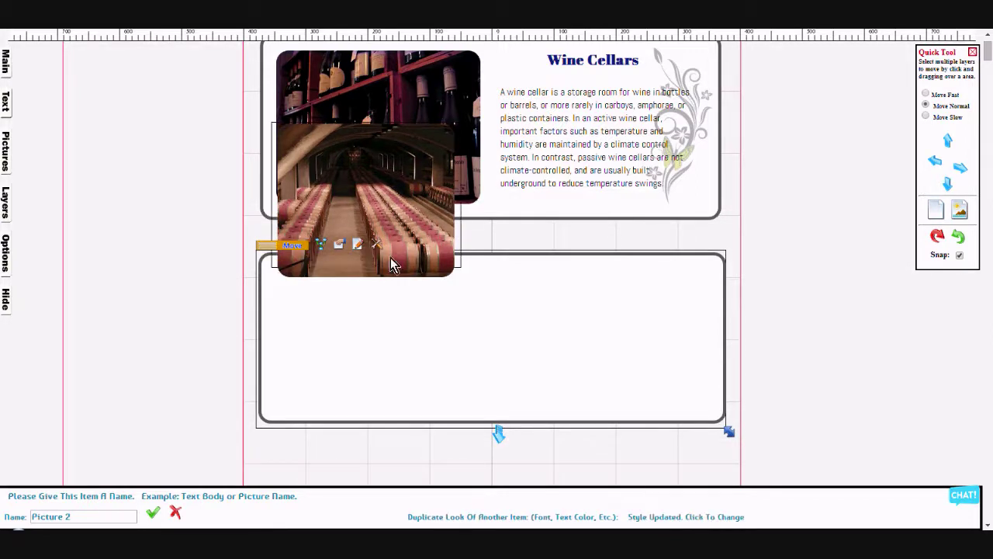
pyautogui.moveTo(355, 242); pyautogui.dragTo(344, 298)
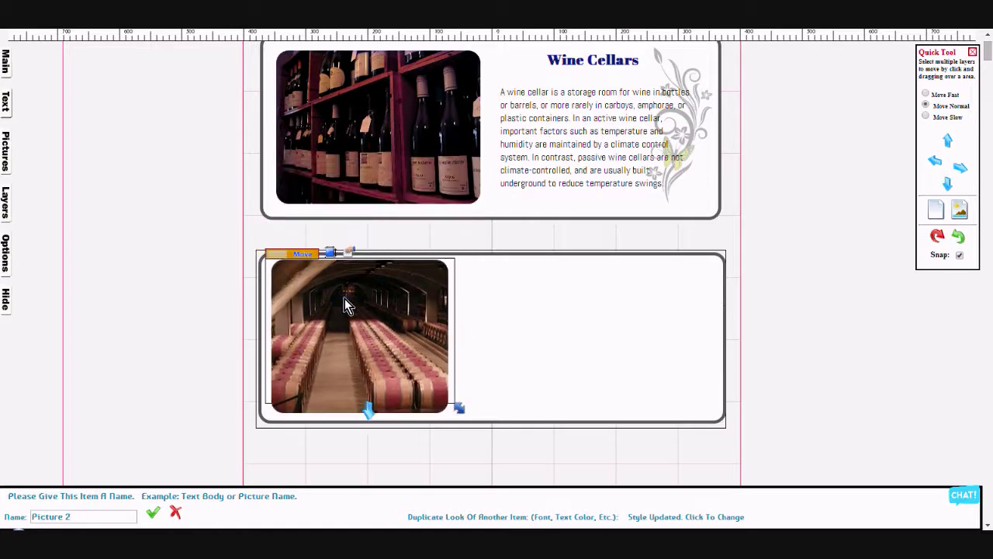
# Move the barrel photo to the box's right side and extend the box to 740 by 310.
pyautogui.moveTo(463, 414); pyautogui.dragTo(475, 443)
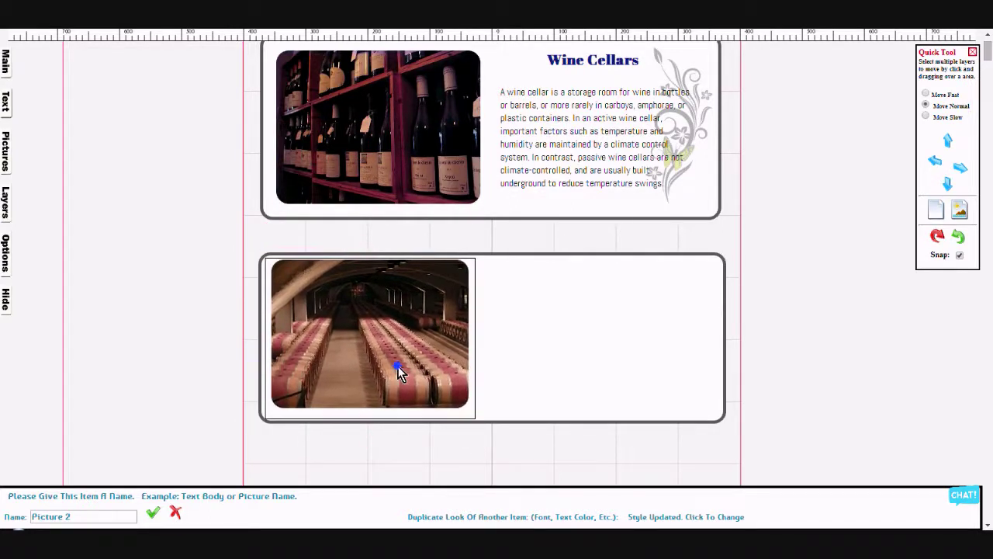
pyautogui.moveTo(399, 372); pyautogui.dragTo(650, 370)
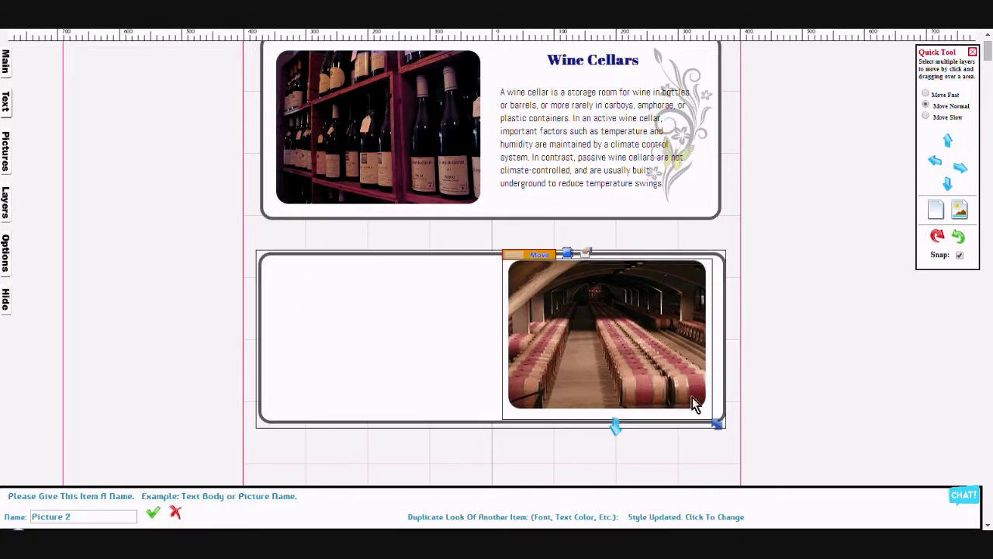
pyautogui.click(460, 372)
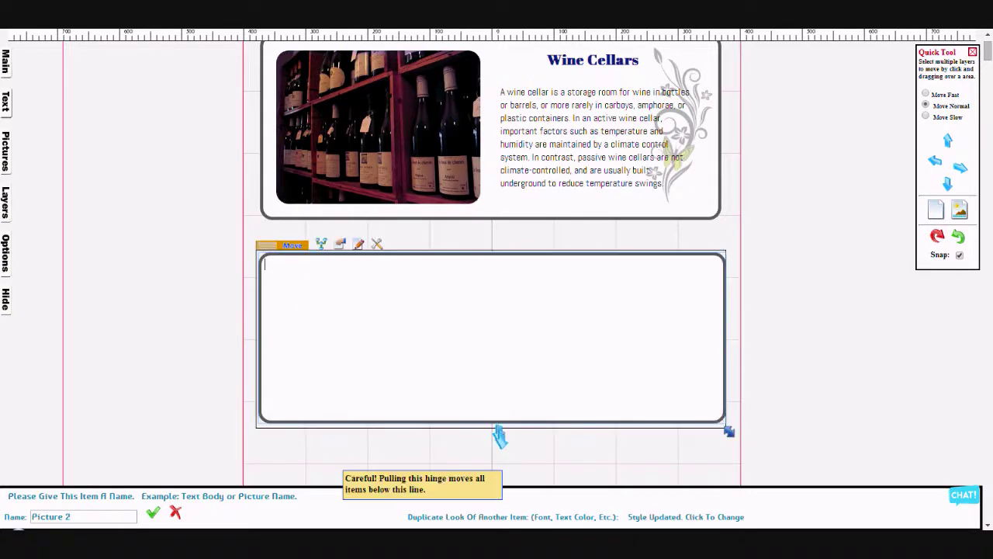
pyautogui.moveTo(499, 432); pyautogui.dragTo(496, 459)
pyautogui.click(590, 374)
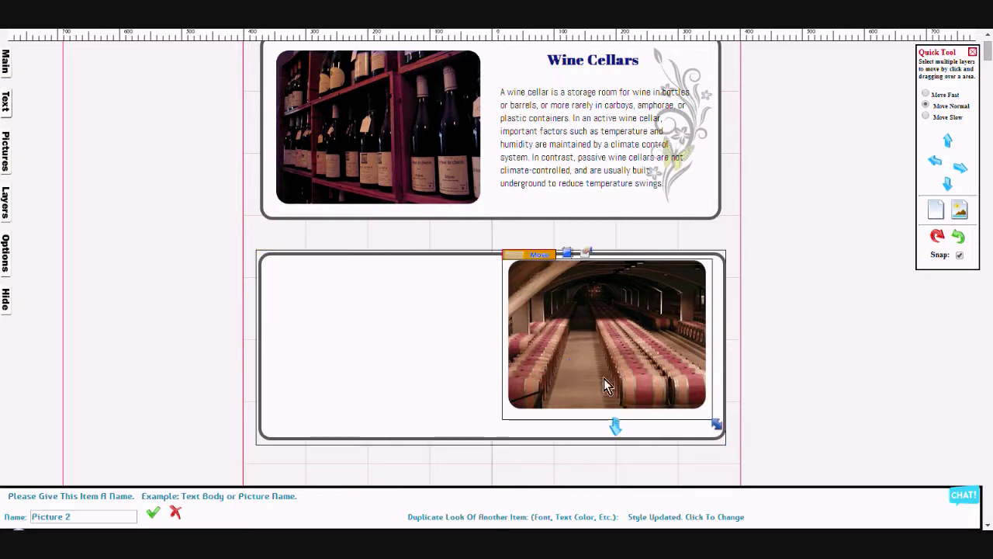
pyautogui.click(709, 423)
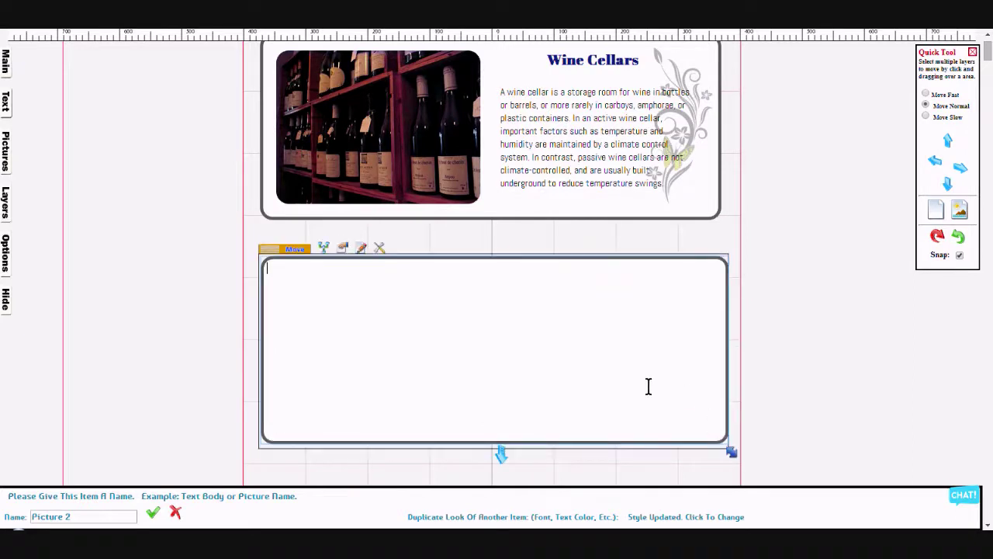
# Enlarge and align the barrel photo within the box, then confirm its 'Picture 2' name.
pyautogui.click(611, 347)
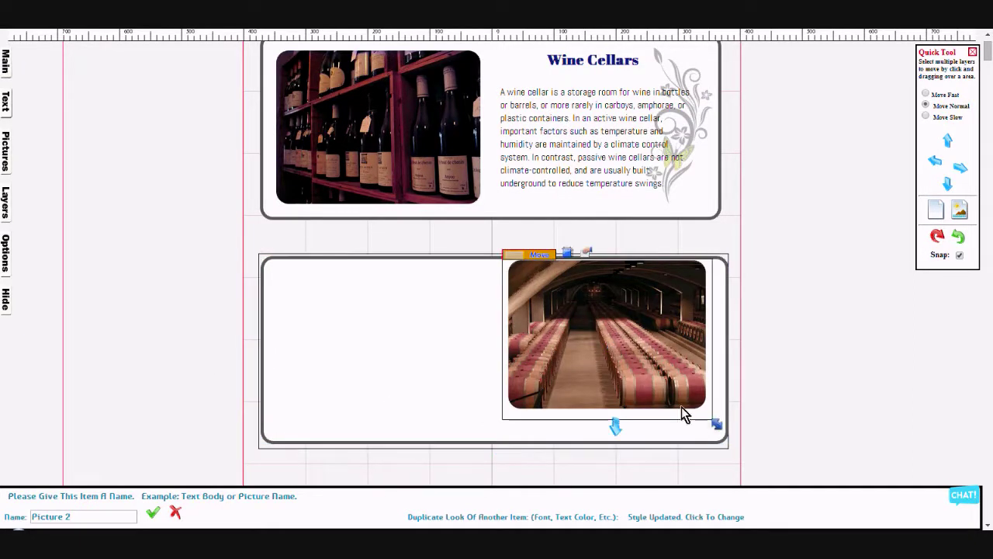
pyautogui.moveTo(714, 423); pyautogui.dragTo(723, 456)
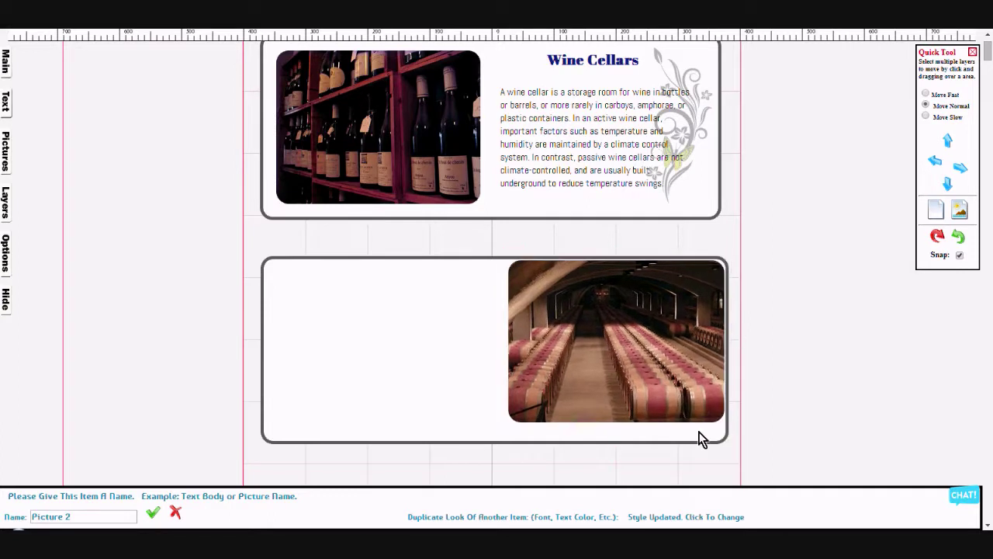
pyautogui.moveTo(633, 374); pyautogui.dragTo(630, 360)
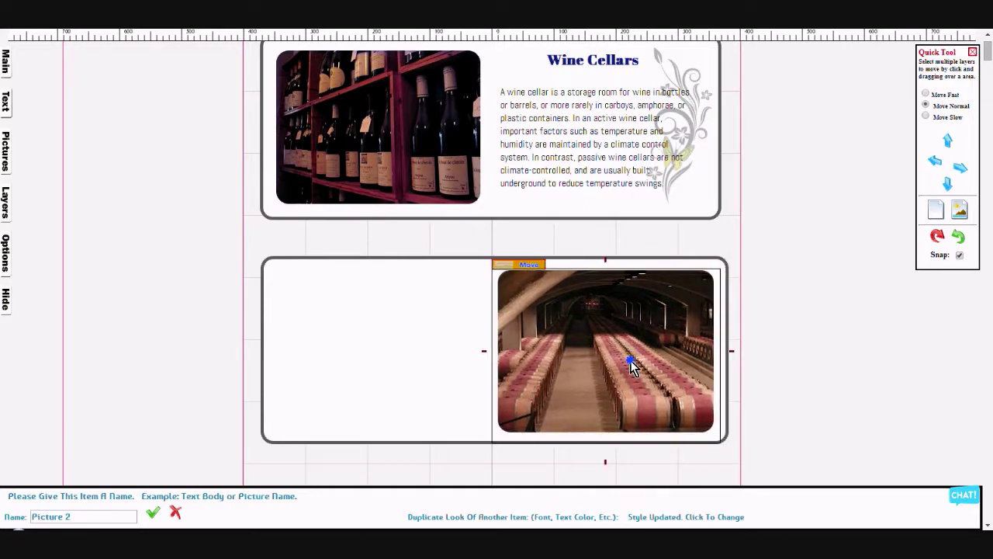
pyautogui.moveTo(630, 360); pyautogui.dragTo(629, 360)
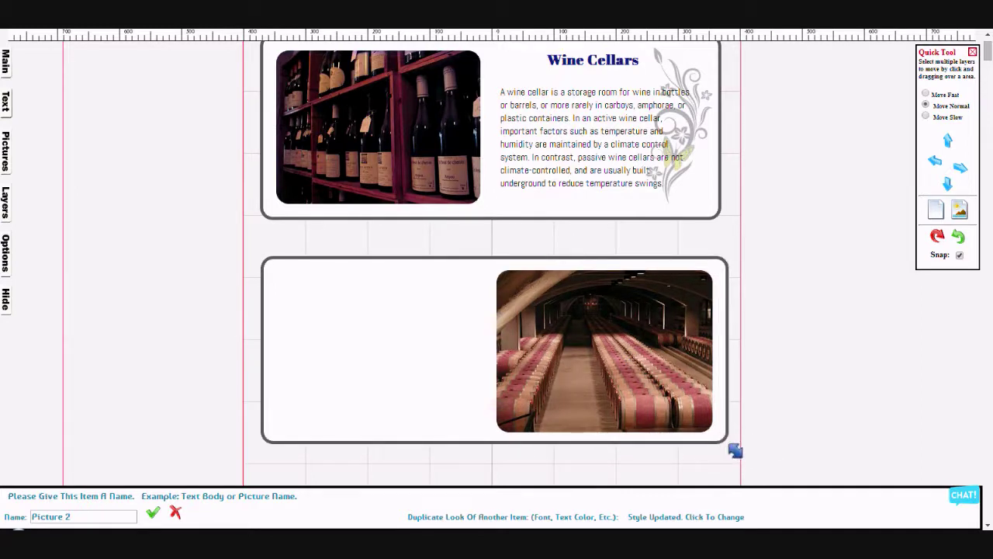
pyautogui.moveTo(734, 450); pyautogui.dragTo(723, 452)
pyautogui.click(192, 285)
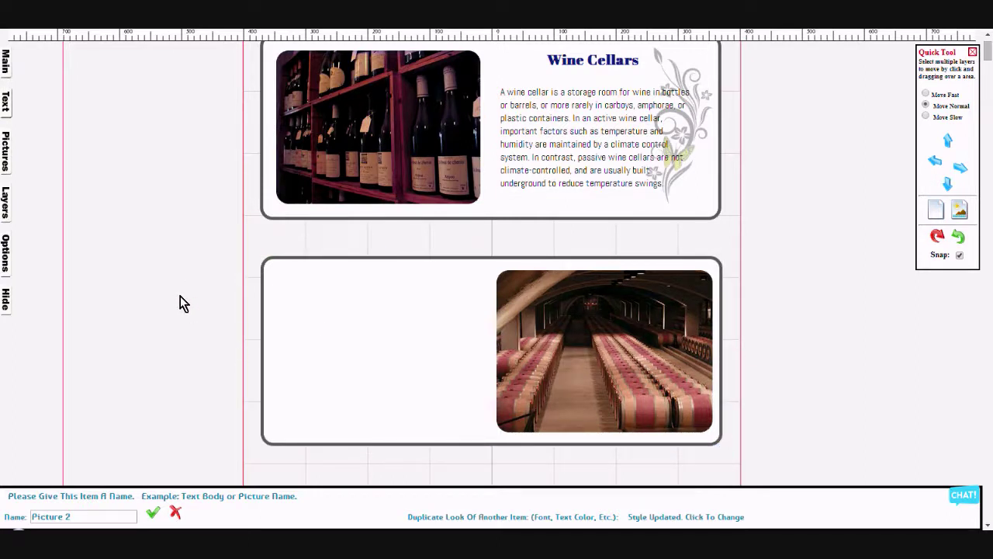
pyautogui.click(151, 514)
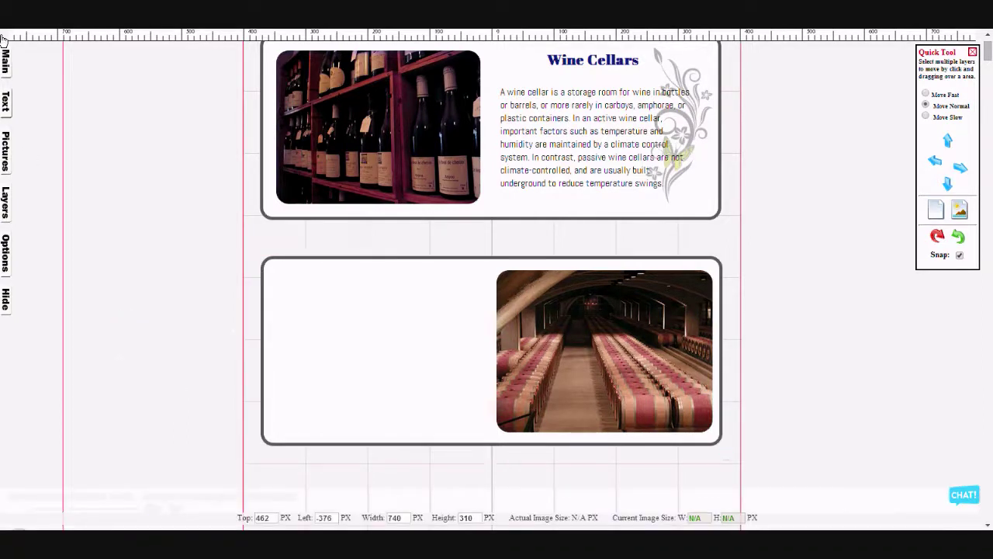
# Place the butterfly floral clip art on the page at Medium 131 X 300 size.
pyautogui.click(7, 101)
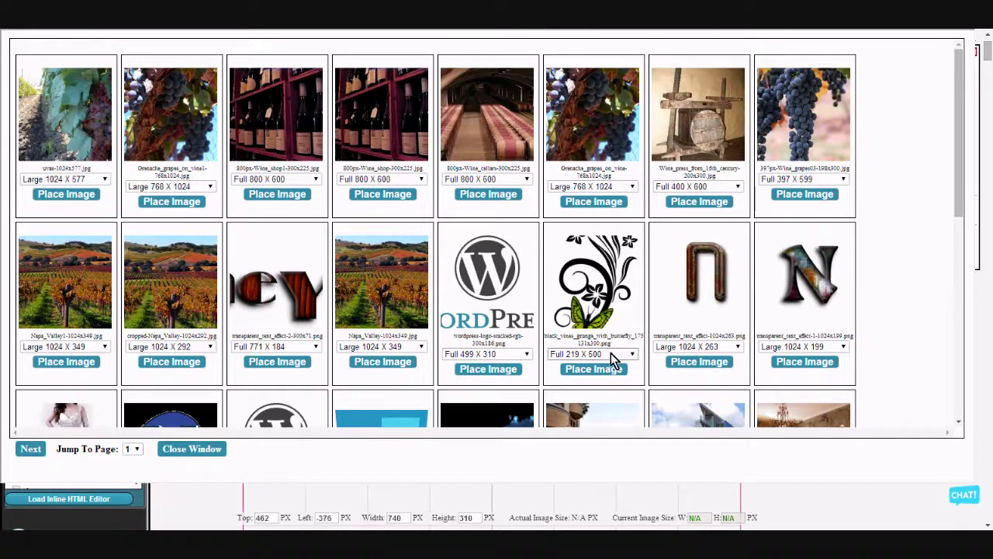
pyautogui.click(602, 353)
pyautogui.click(615, 384)
pyautogui.click(604, 369)
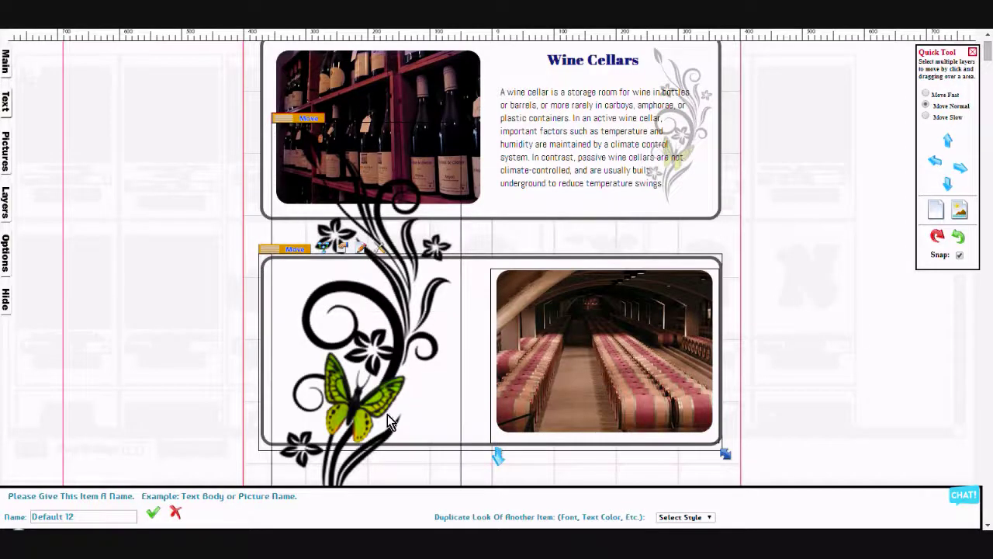
# Shrink the butterfly clip art into a slim ornament aligned with the second box's left top.
pyautogui.scroll(-2, 420, 407)
pyautogui.scroll(-1, 421, 403)
pyautogui.moveTo(470, 362); pyautogui.dragTo(319, 248)
pyautogui.scroll(2, 356, 294)
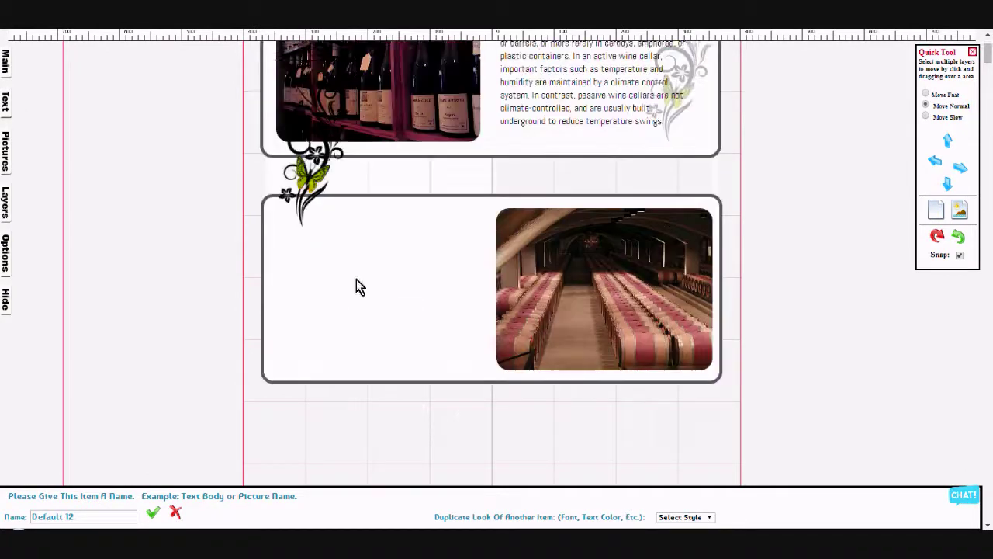
pyautogui.scroll(1, 356, 286)
pyautogui.moveTo(322, 302); pyautogui.dragTo(314, 399)
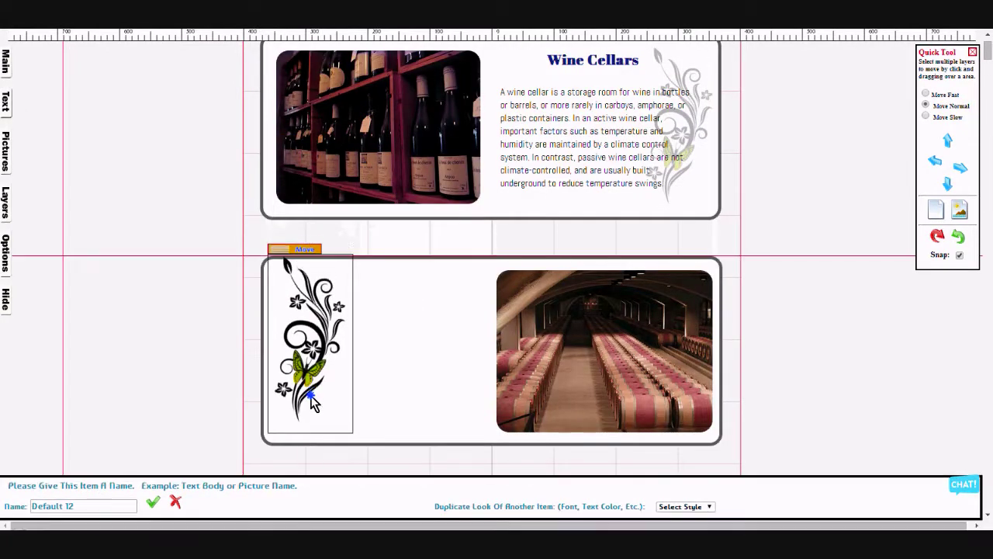
pyautogui.moveTo(357, 450); pyautogui.dragTo(342, 435)
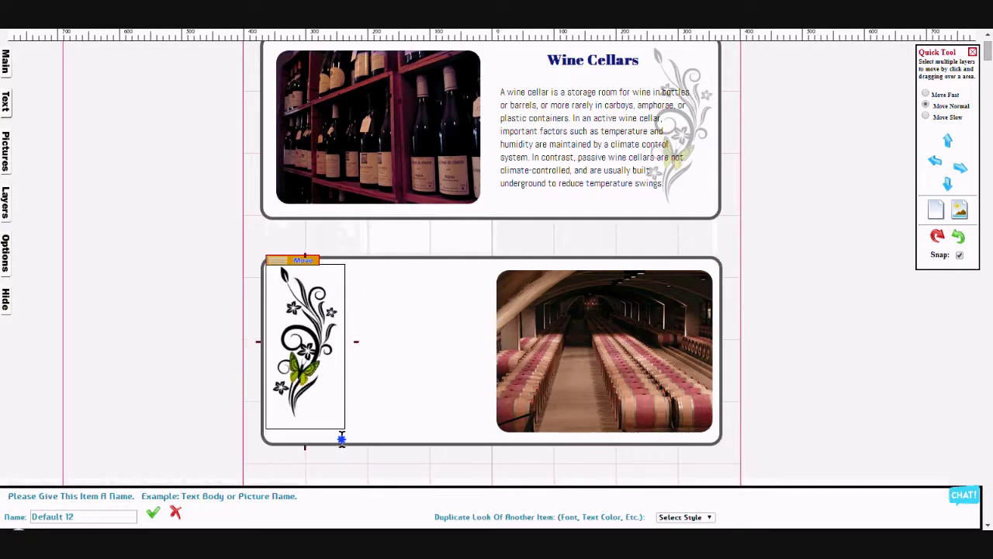
pyautogui.moveTo(308, 380); pyautogui.dragTo(311, 370)
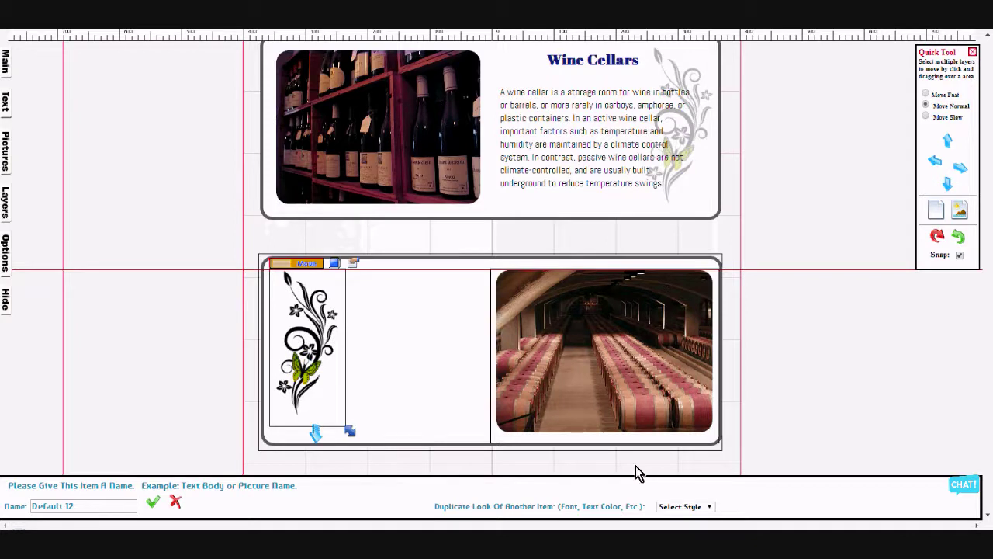
# Fade the ornament by applying the Bg clipart look, then deselect it.
pyautogui.click(708, 506)
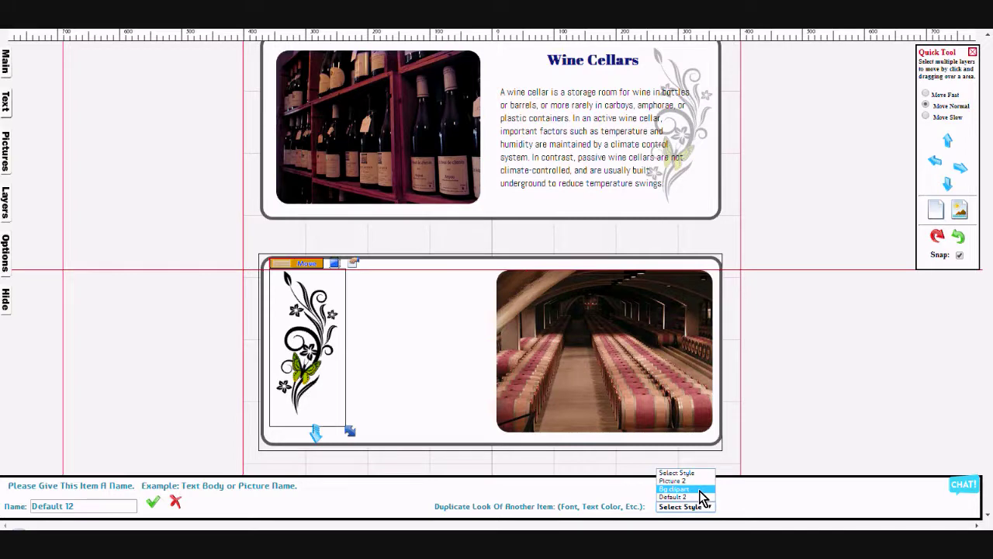
pyautogui.click(699, 490)
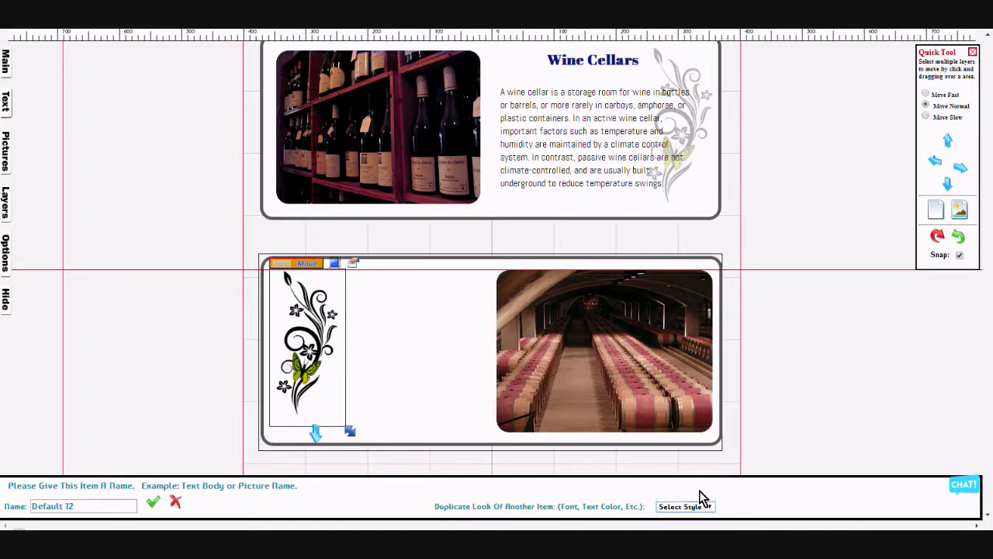
pyautogui.click(828, 388)
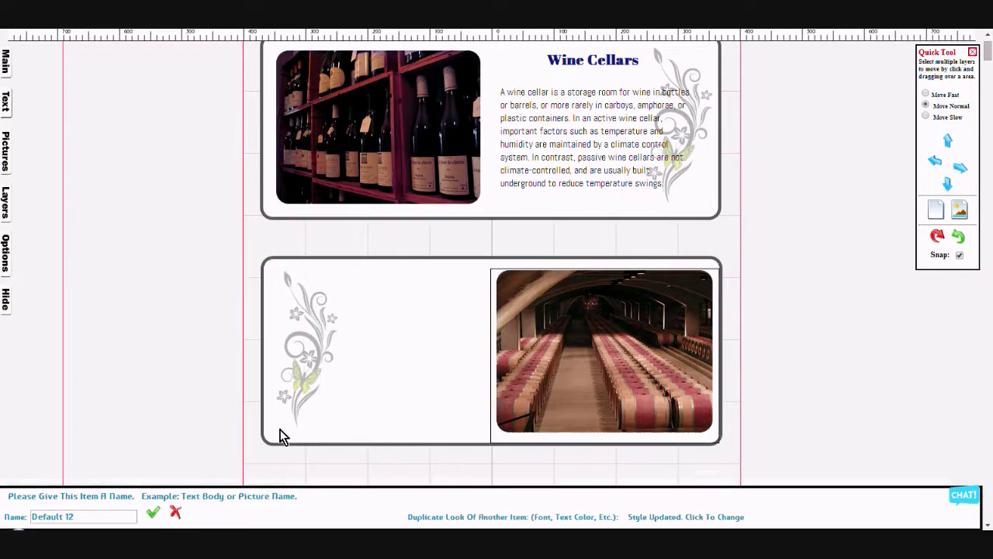
pyautogui.click(5, 105)
# Add a text box named 'header 2' with the header look and move it into the lower box.
pyautogui.click(37, 45)
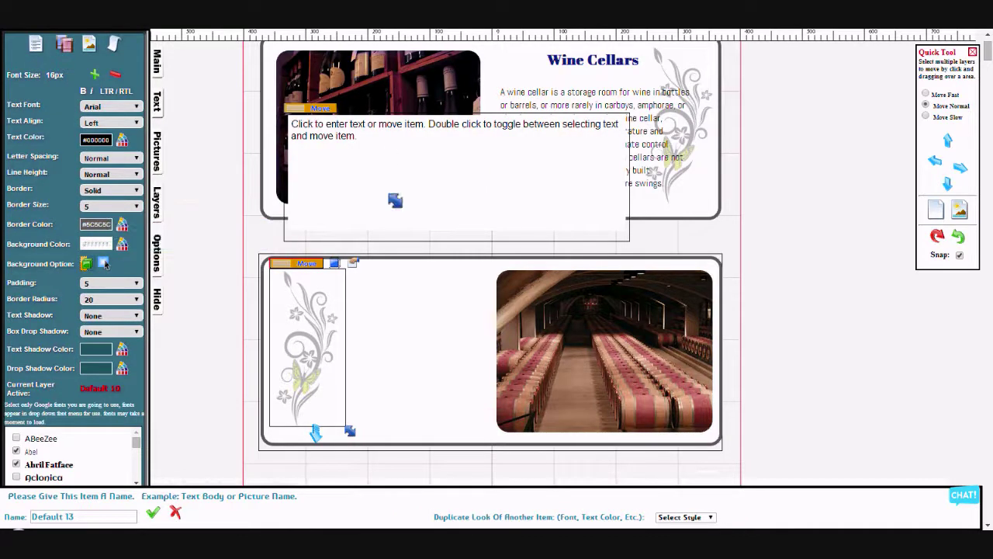
pyautogui.click(373, 152)
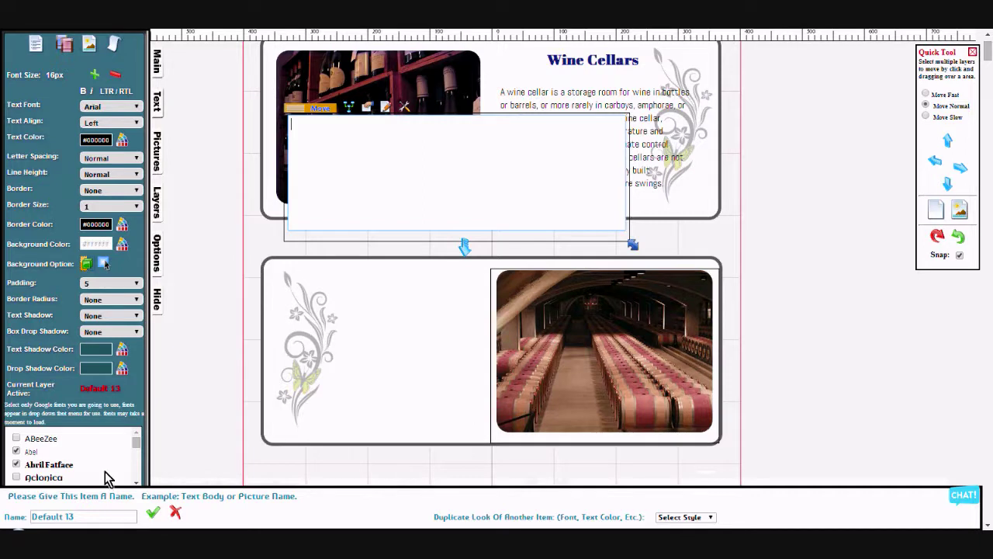
pyautogui.click(78, 517)
pyautogui.write('header 2')
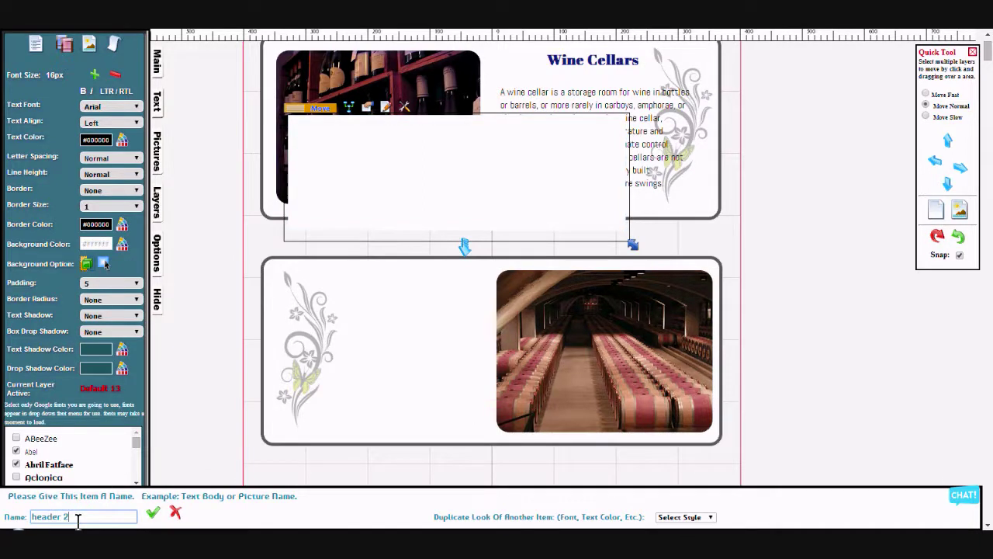
pyautogui.click(687, 517)
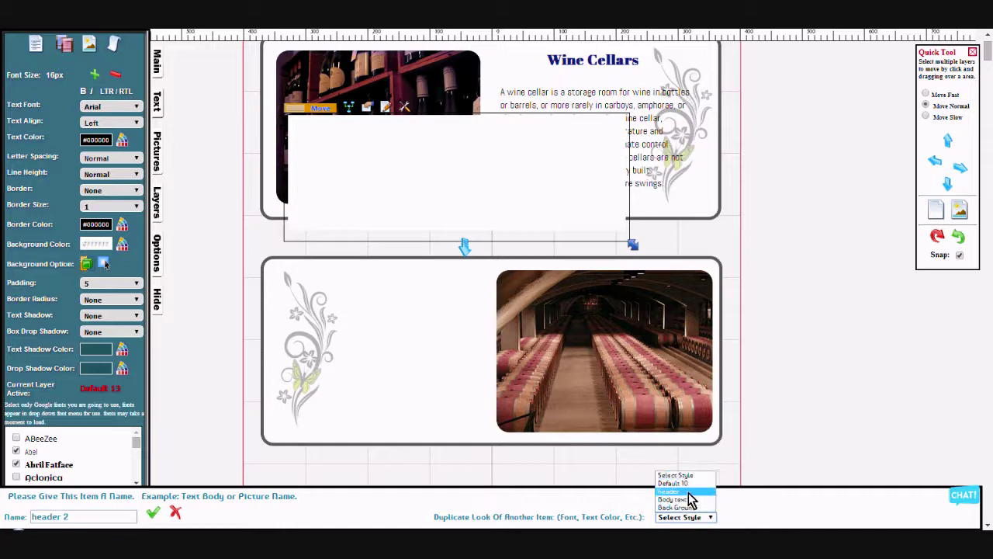
pyautogui.click(687, 491)
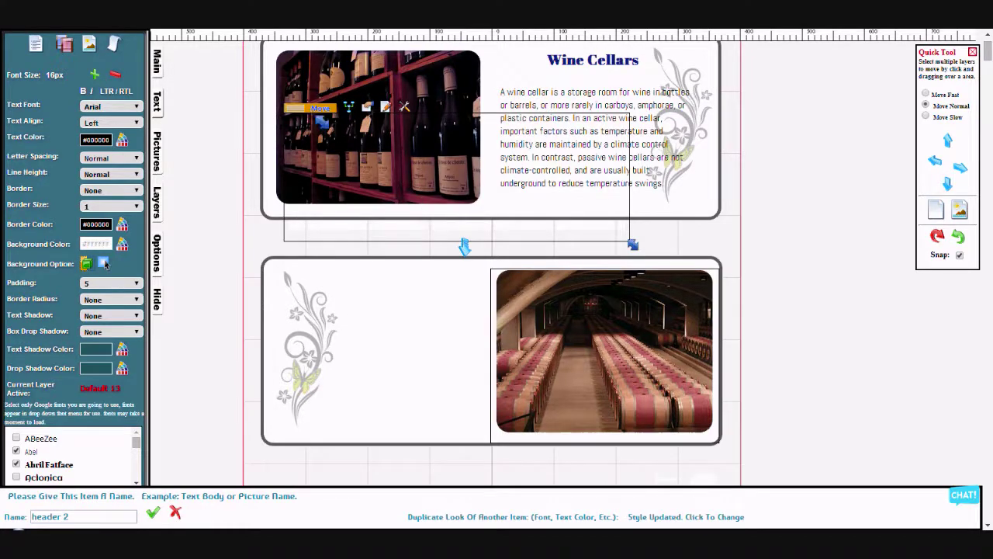
pyautogui.moveTo(315, 108)
pyautogui.mouseDown()
pyautogui.moveTo(326, 273)
pyautogui.moveTo(301, 271)
pyautogui.mouseUp()
# Type the heading 'Wine Cellars' and narrow its box to the lower box's left half.
pyautogui.click(342, 313)
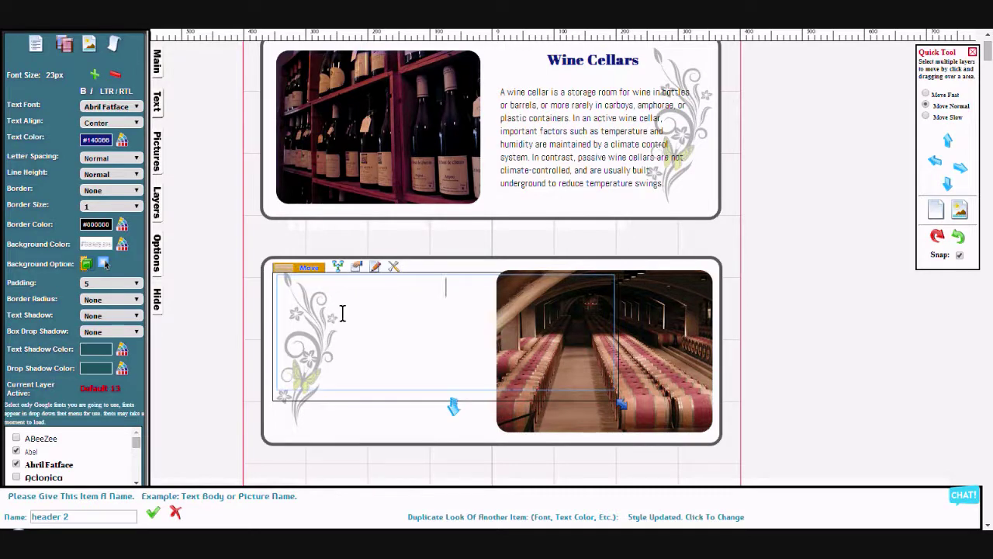
pyautogui.write('Wine C')
pyautogui.write('ellars')
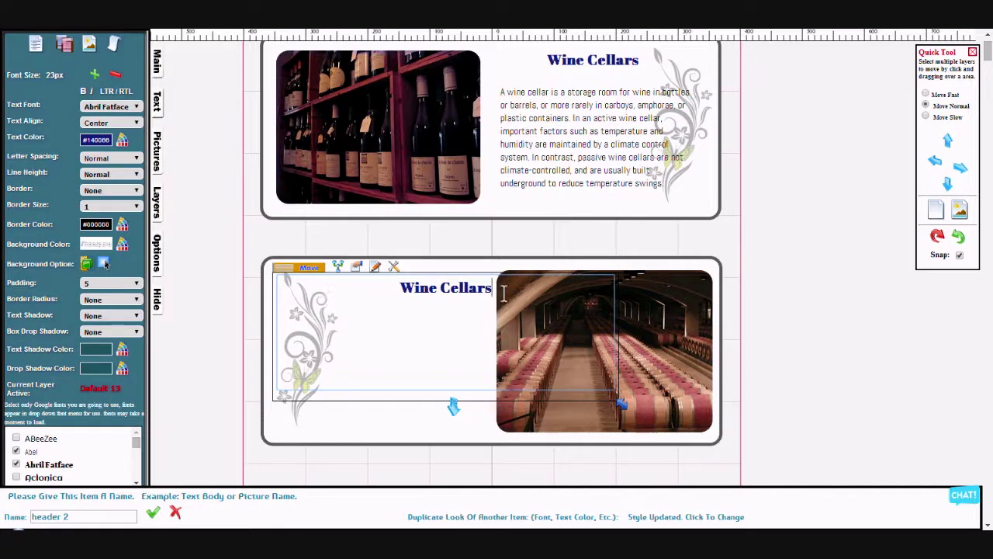
pyautogui.moveTo(622, 404)
pyautogui.mouseDown()
pyautogui.moveTo(475, 349)
pyautogui.moveTo(483, 312)
pyautogui.mouseUp()
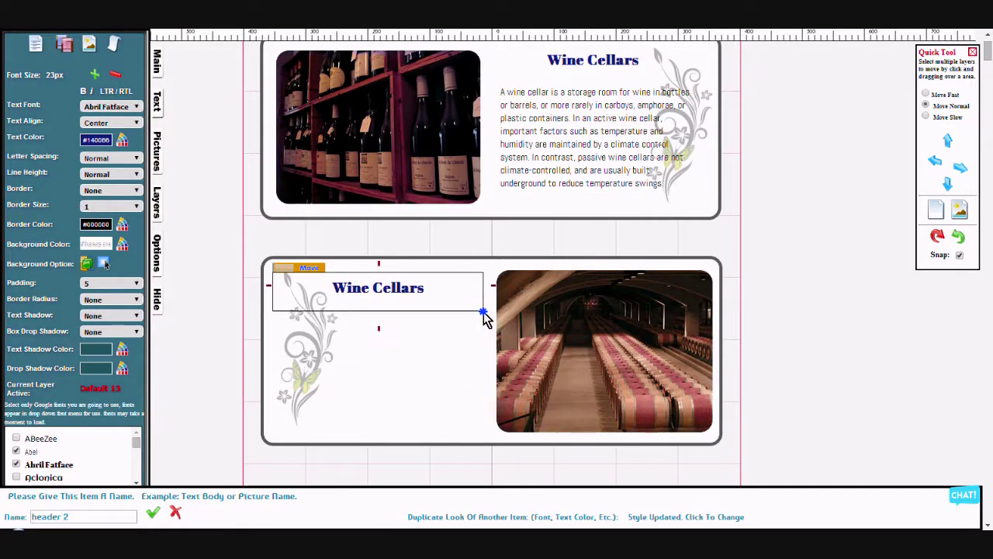
pyautogui.moveTo(483, 318); pyautogui.dragTo(484, 315)
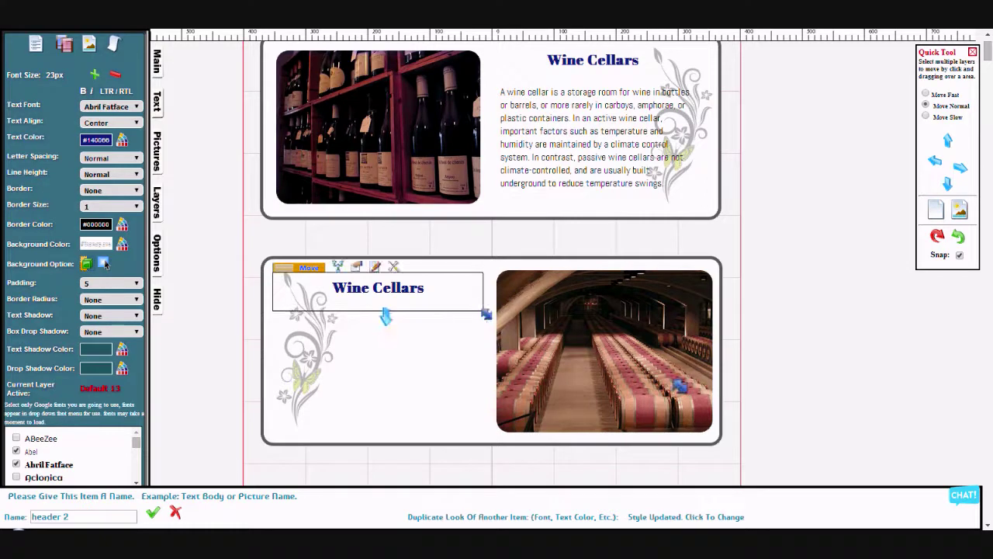
pyautogui.click(856, 350)
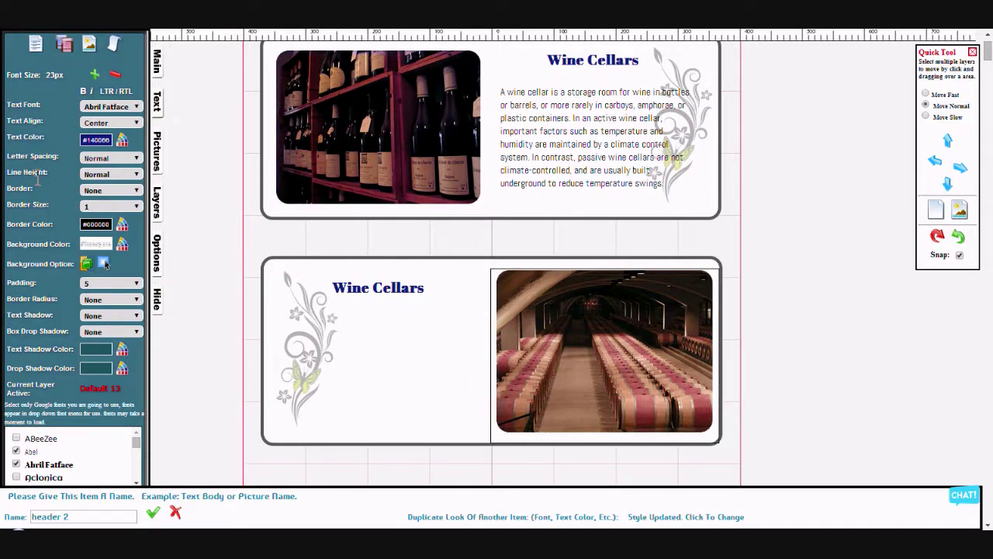
pyautogui.click(36, 45)
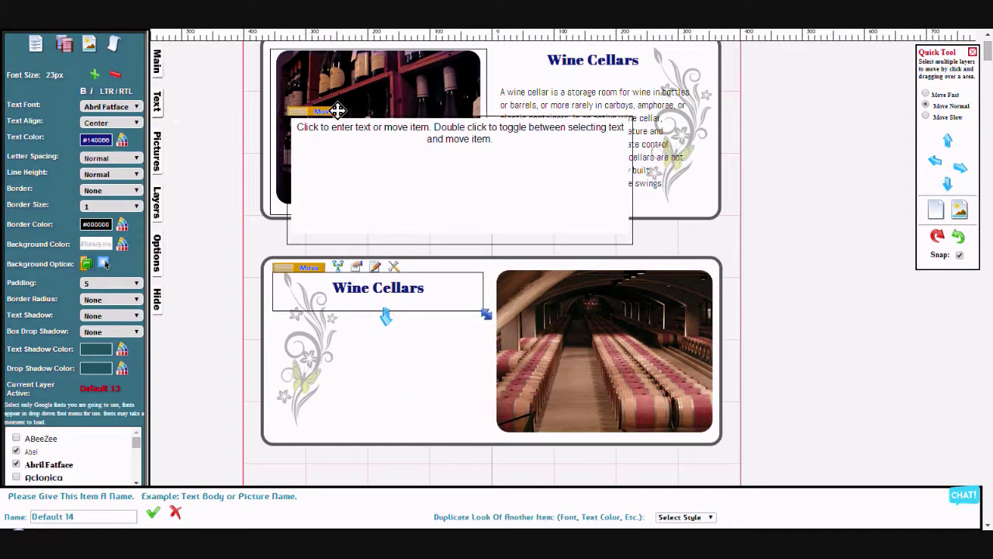
# Move the body text box under the heading, narrow it to the photo's left, and apply Body text look.
pyautogui.moveTo(337, 106)
pyautogui.mouseDown()
pyautogui.moveTo(351, 224)
pyautogui.moveTo(321, 299)
pyautogui.mouseUp()
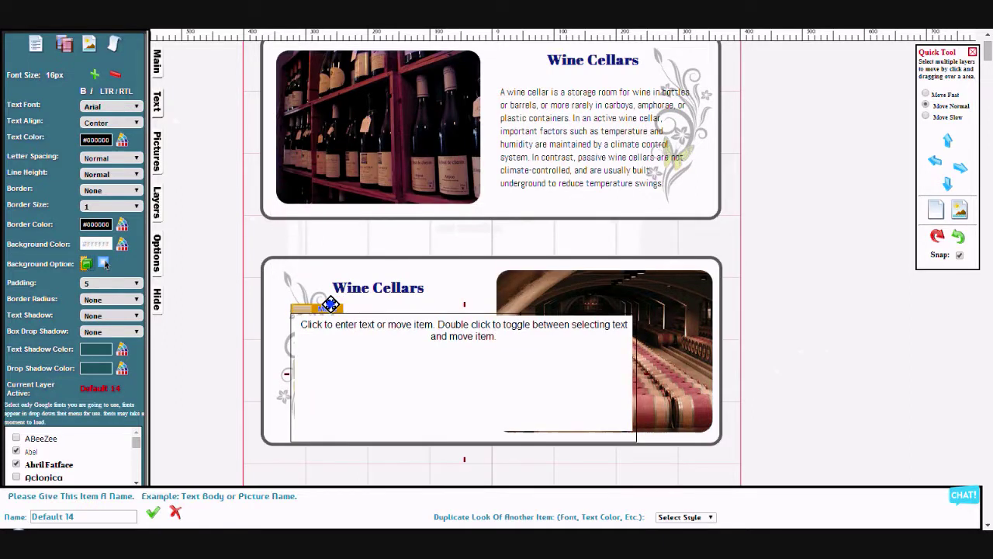
pyautogui.moveTo(318, 299); pyautogui.dragTo(318, 297)
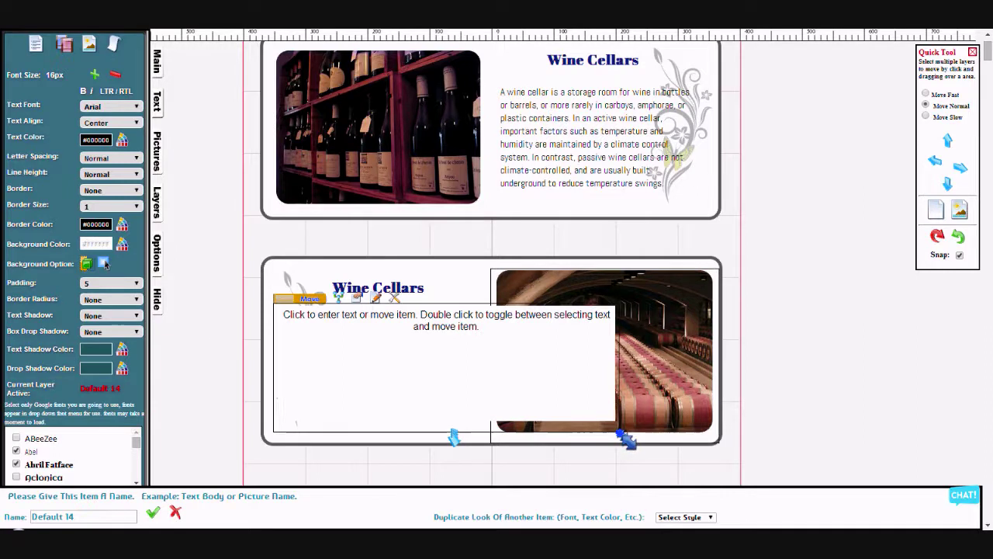
pyautogui.moveTo(627, 440); pyautogui.dragTo(489, 433)
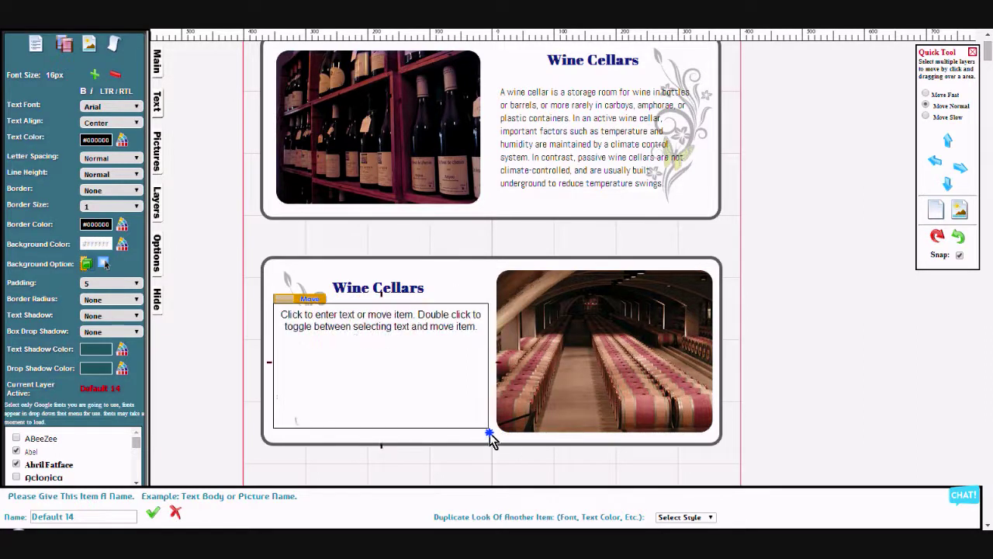
pyautogui.click(680, 517)
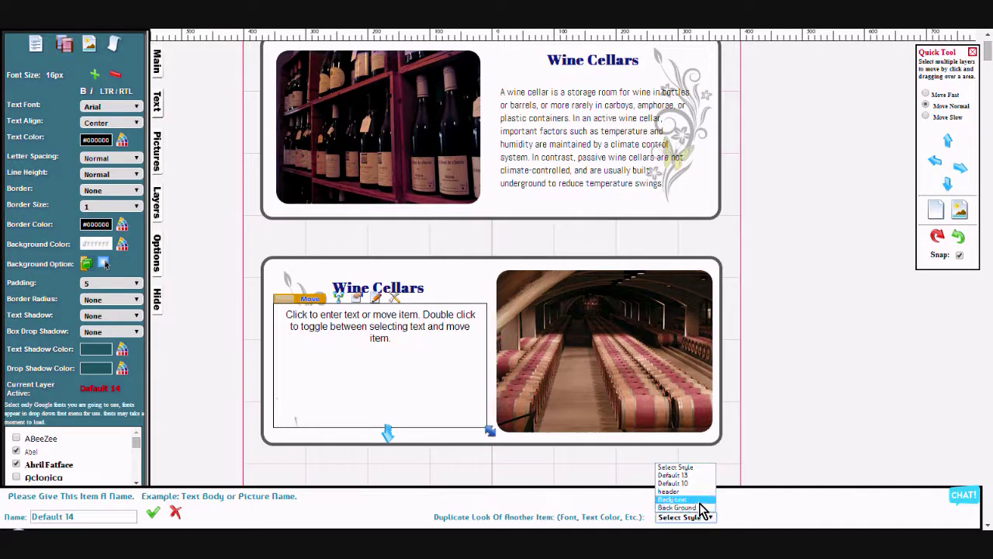
pyautogui.click(699, 499)
pyautogui.click(837, 398)
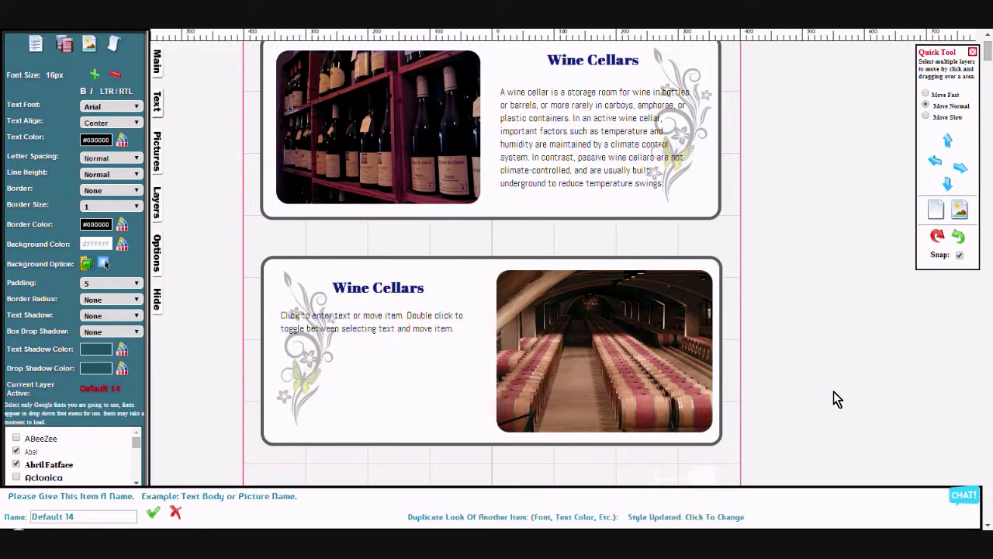
pyautogui.scroll(2, 786, 231)
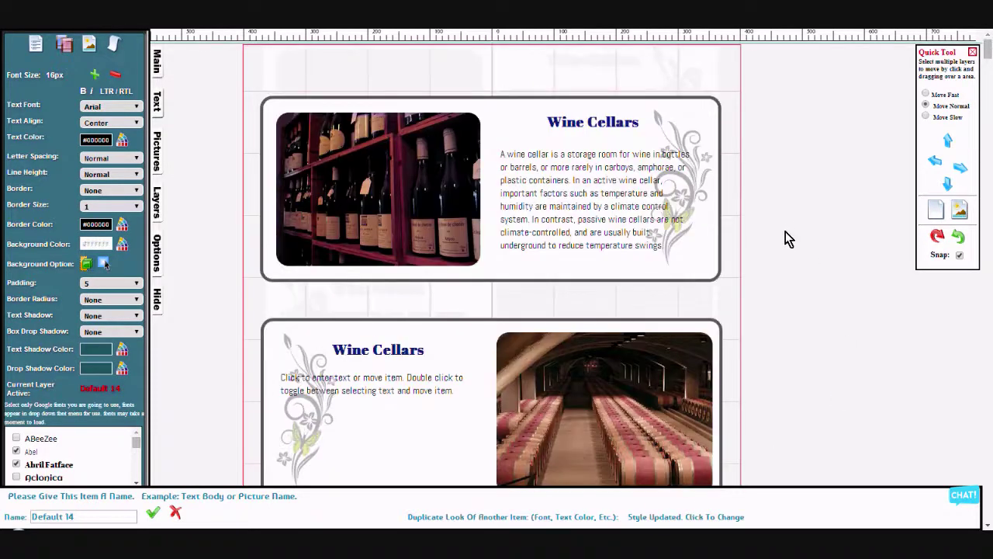
pyautogui.scroll(-4, 796, 213)
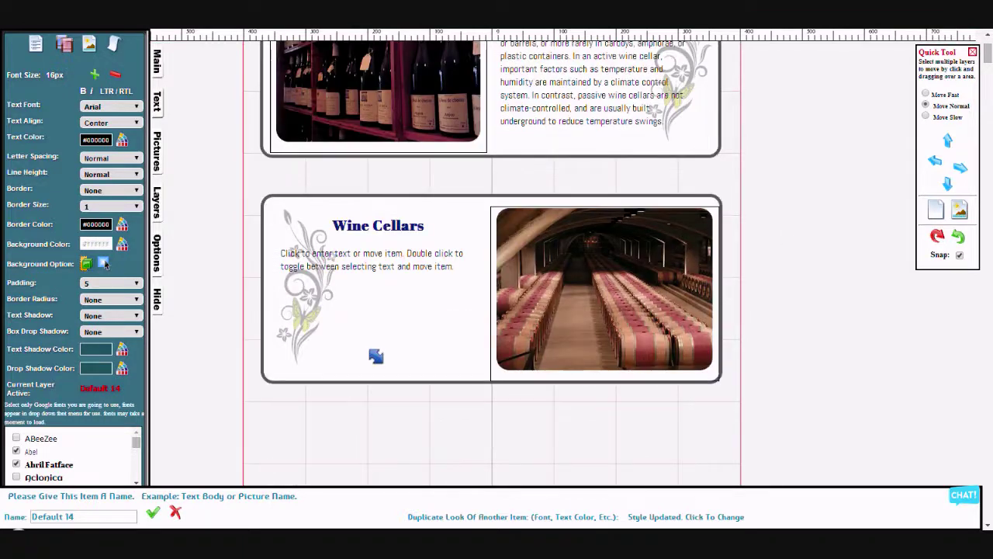